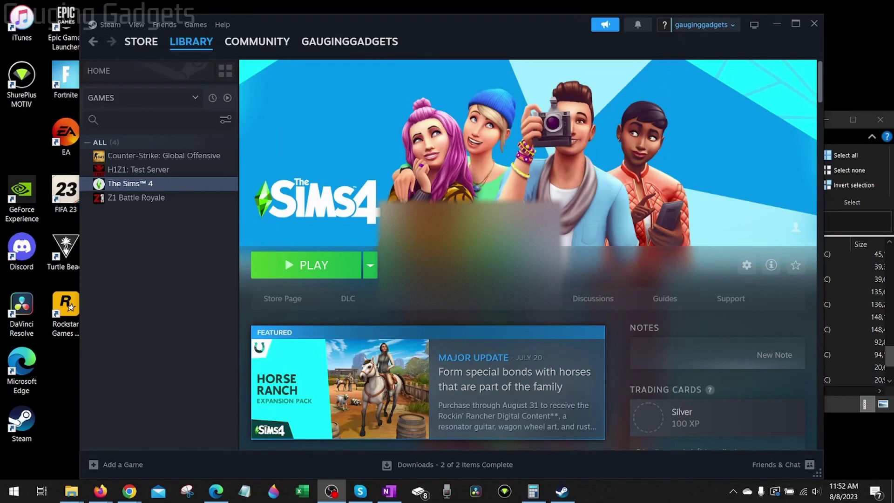
Restart the PC from the Start menu's Power options, then return to The Sims 4 in Steam's library
click(289, 265)
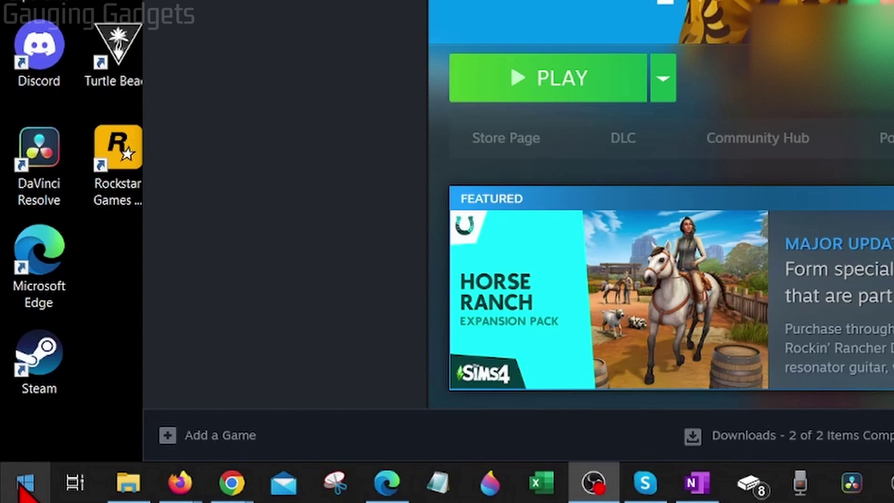
click(21, 470)
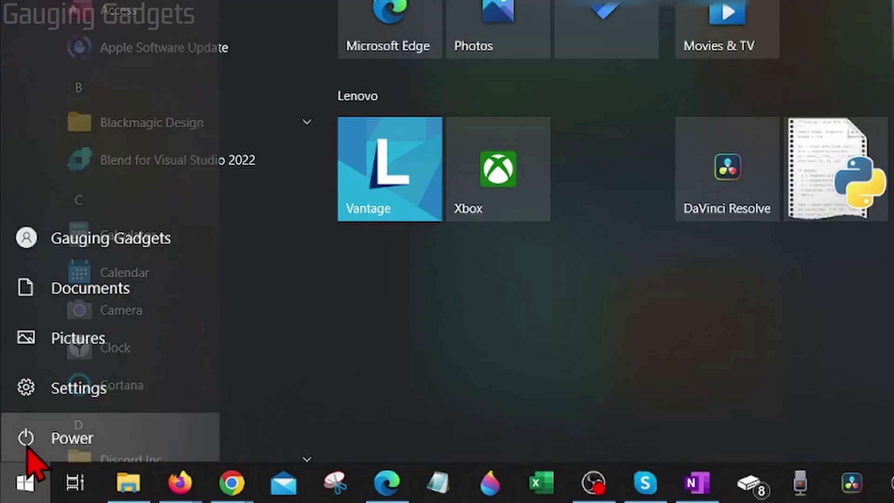
click(26, 454)
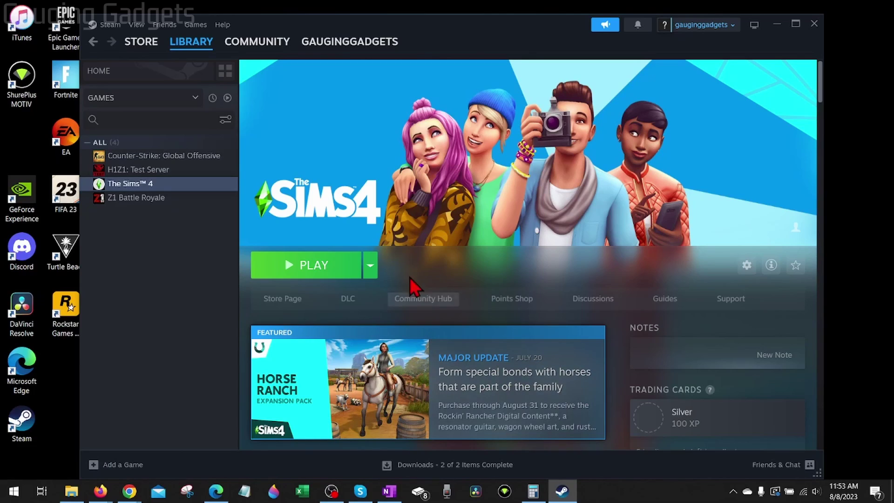
click(160, 119)
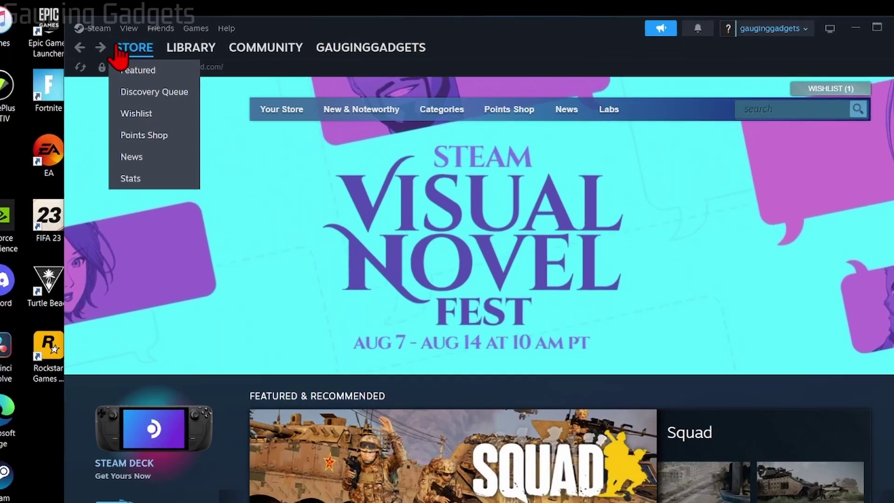
mouse_move(201, 45)
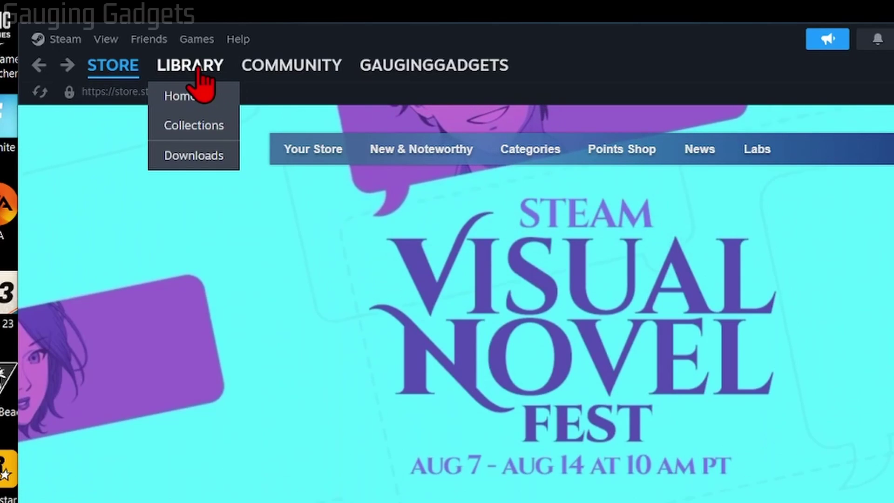
click(205, 70)
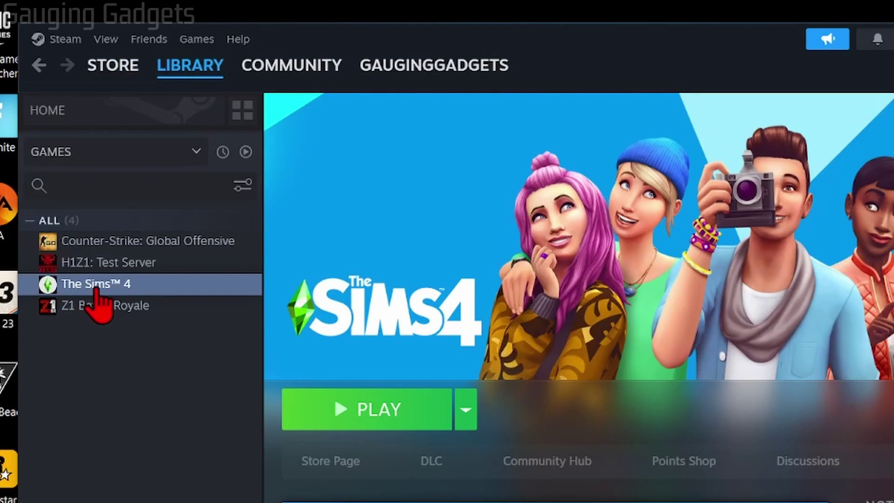
Verify integrity of The Sims 4's installed files from its Properties, validating all 1157 files
right_click(99, 289)
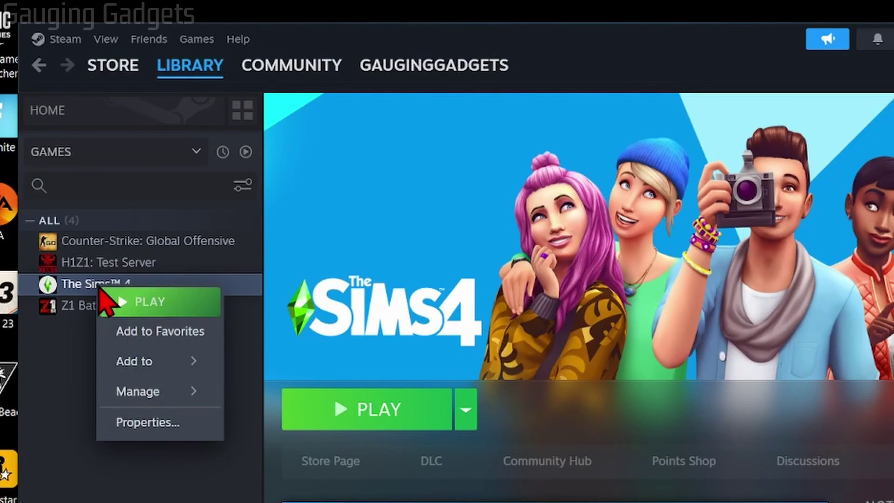
click(165, 430)
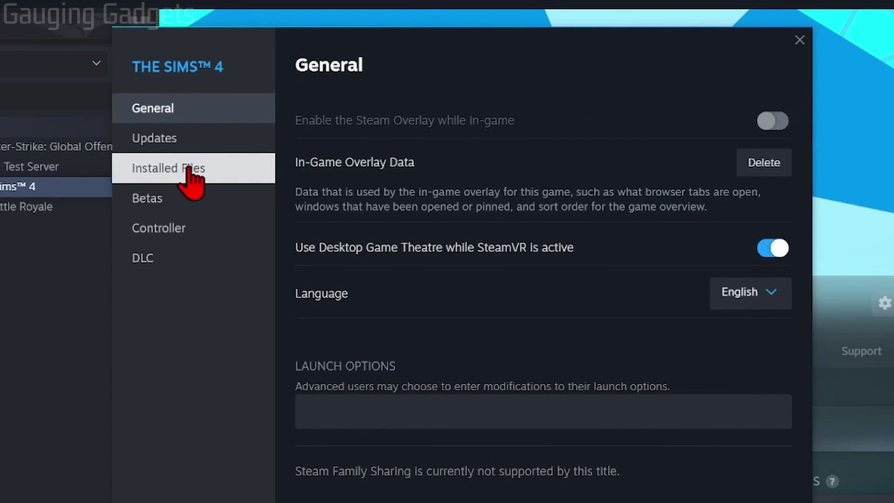
click(189, 168)
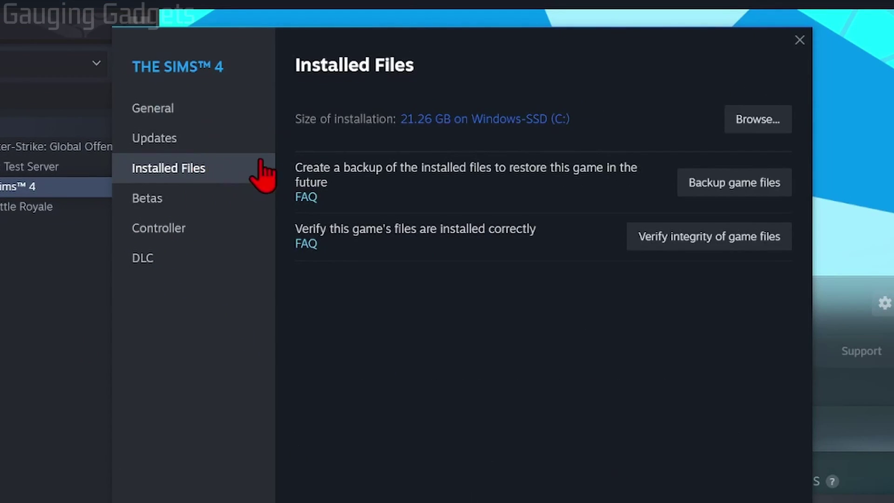
click(709, 241)
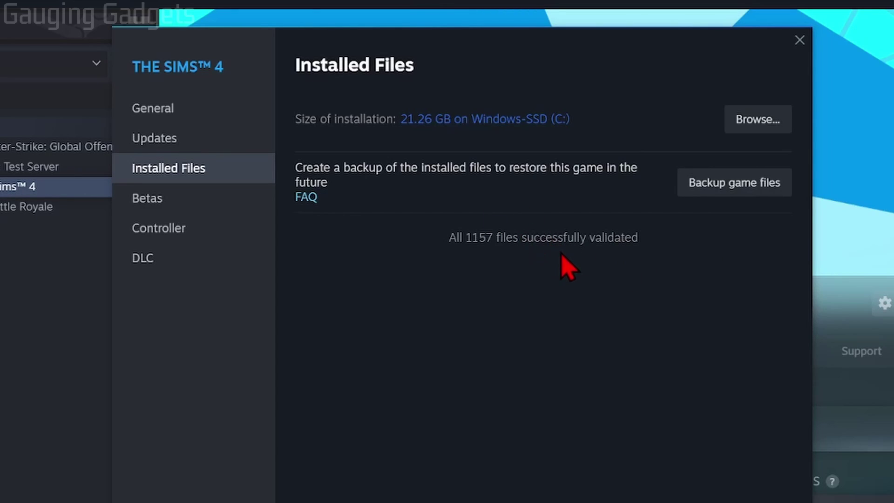
click(800, 40)
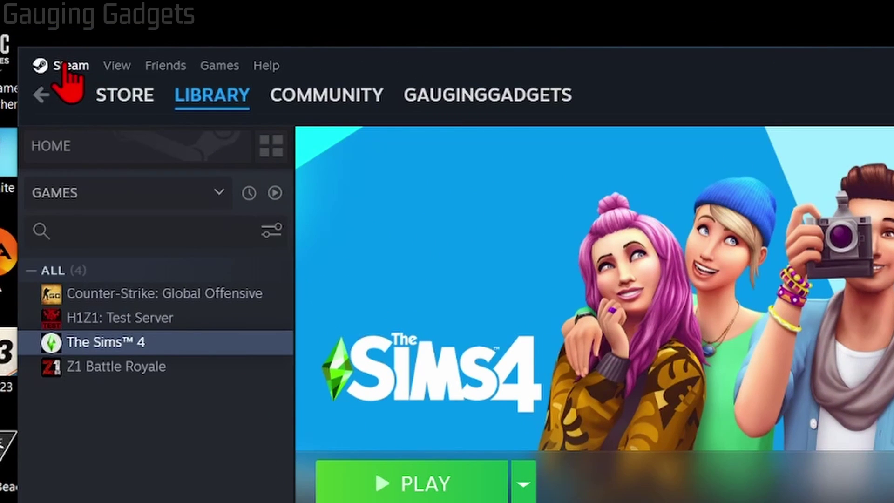
Clear the download cache under Steam Settings > Downloads and confirm the Steam restart
click(66, 65)
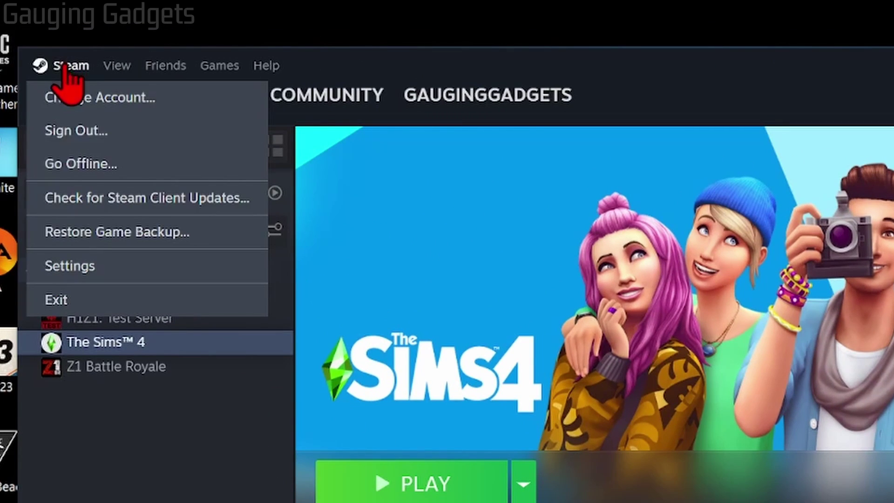
click(50, 266)
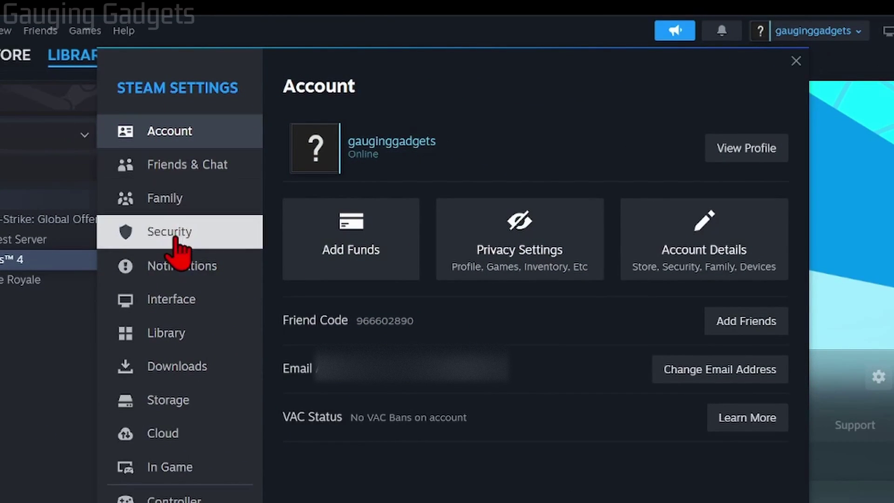
click(172, 372)
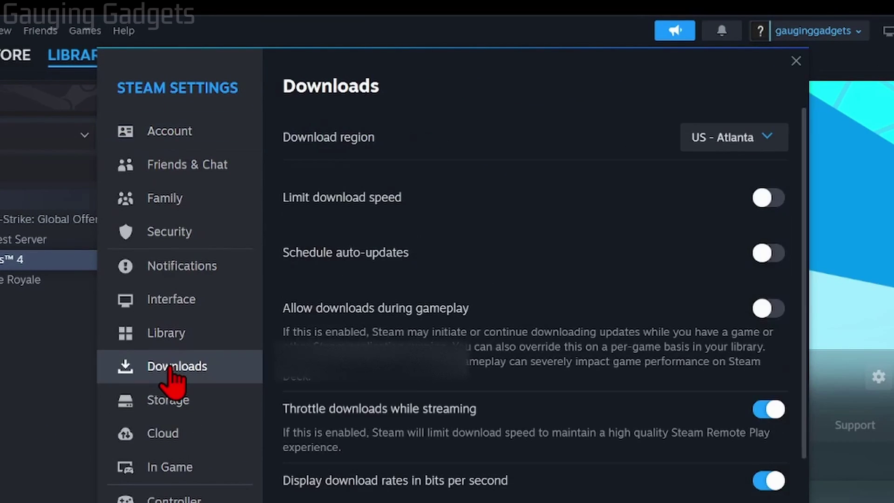
scroll(473, 496, down, 3)
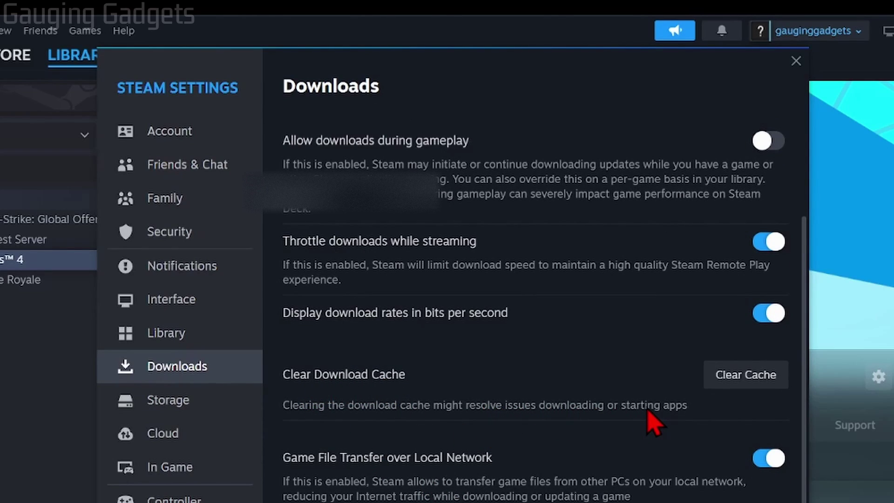
click(754, 378)
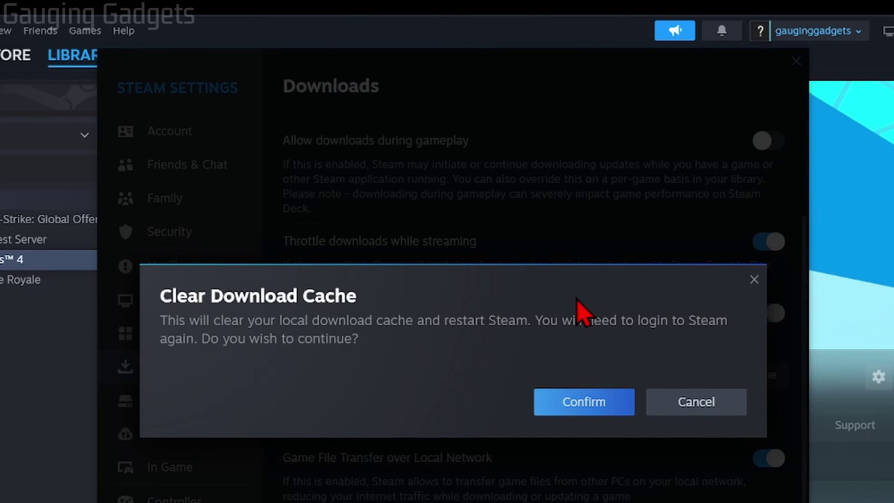
click(586, 411)
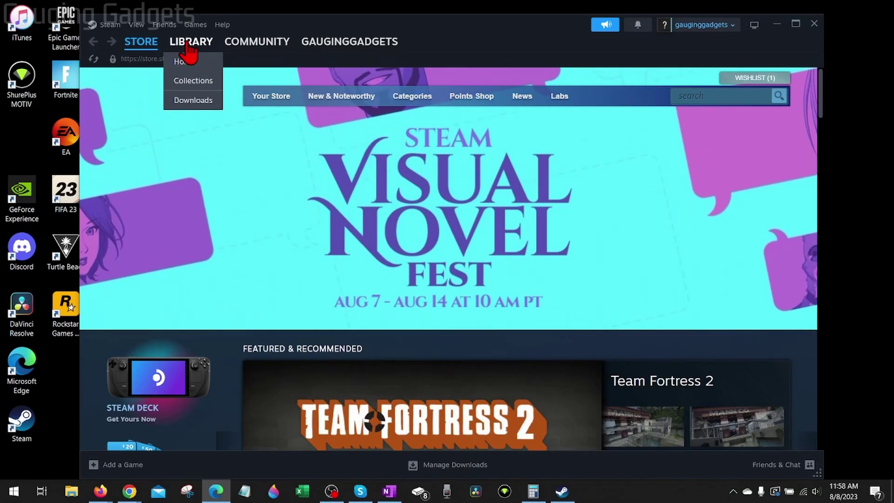
Open The Sims 4's Manage options in the library, view Z1 Battle Royale, then return to The Sims 4
click(189, 43)
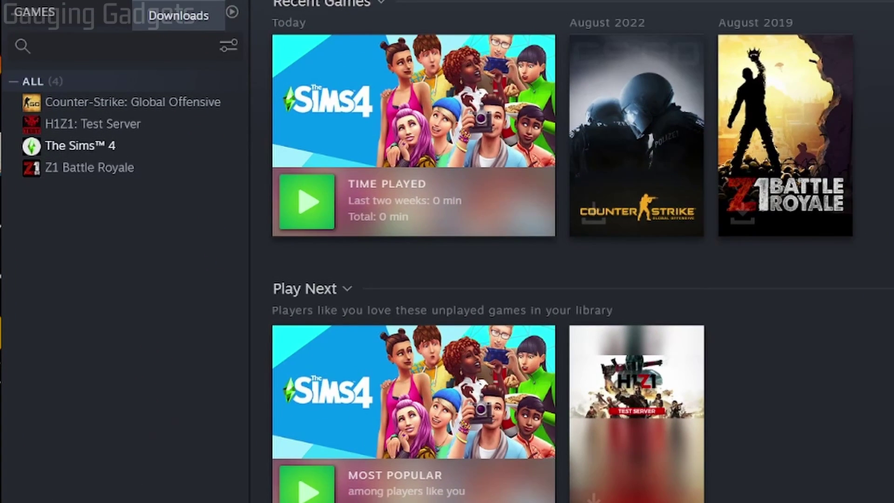
right_click(66, 154)
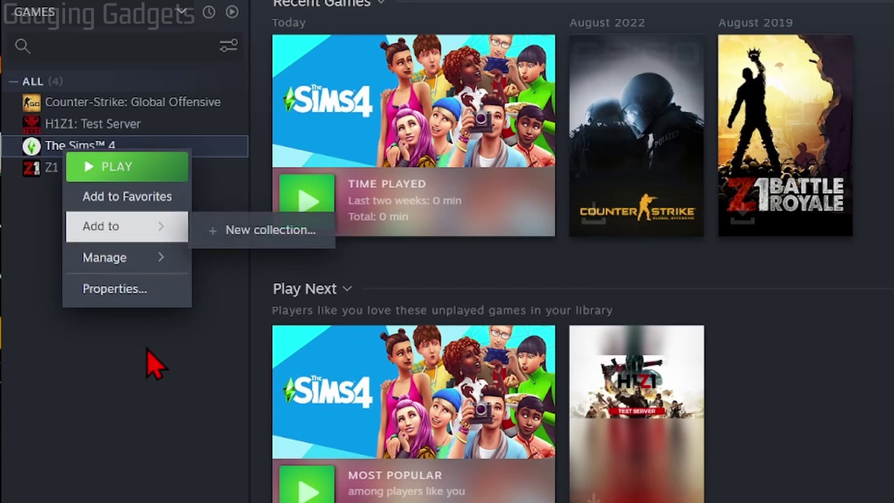
mouse_move(123, 270)
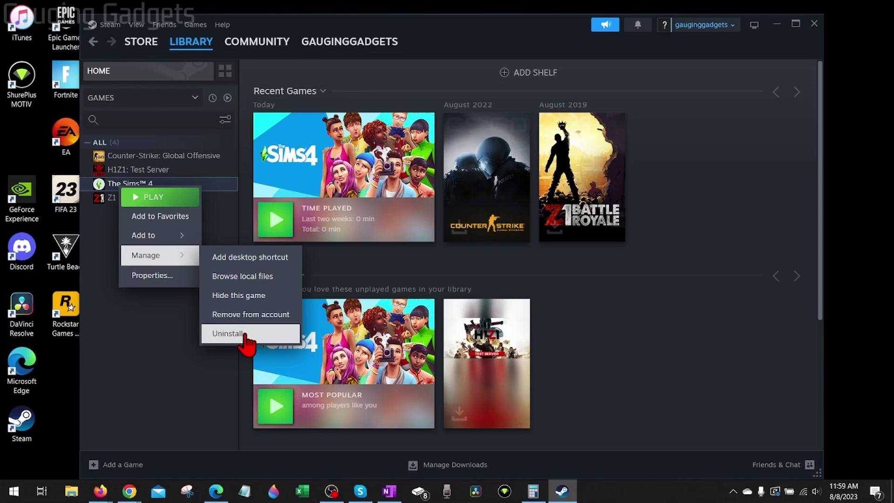
click(123, 185)
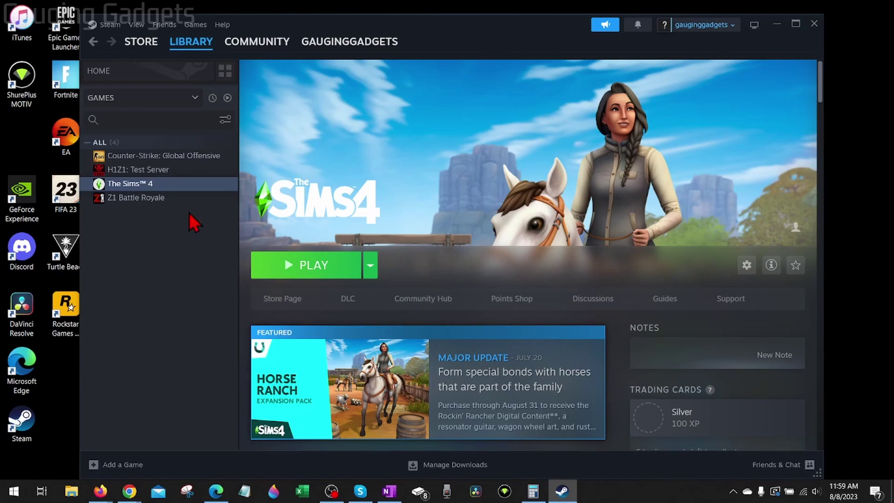
click(133, 198)
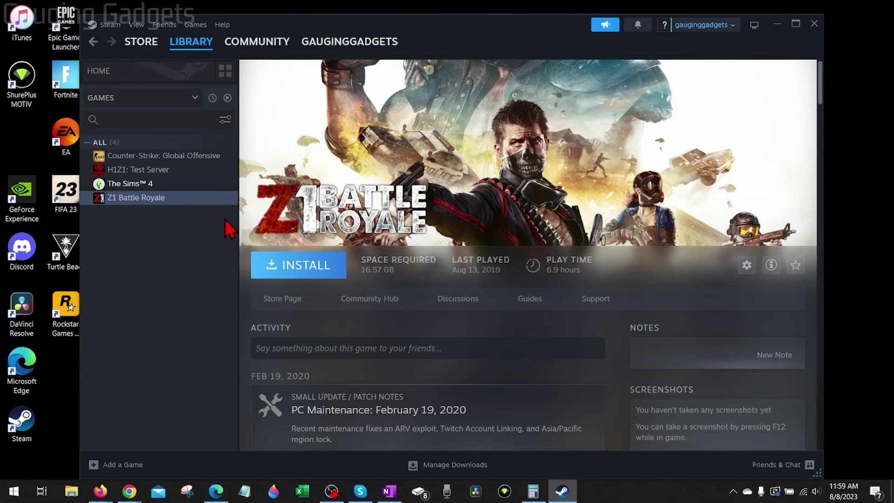
click(133, 184)
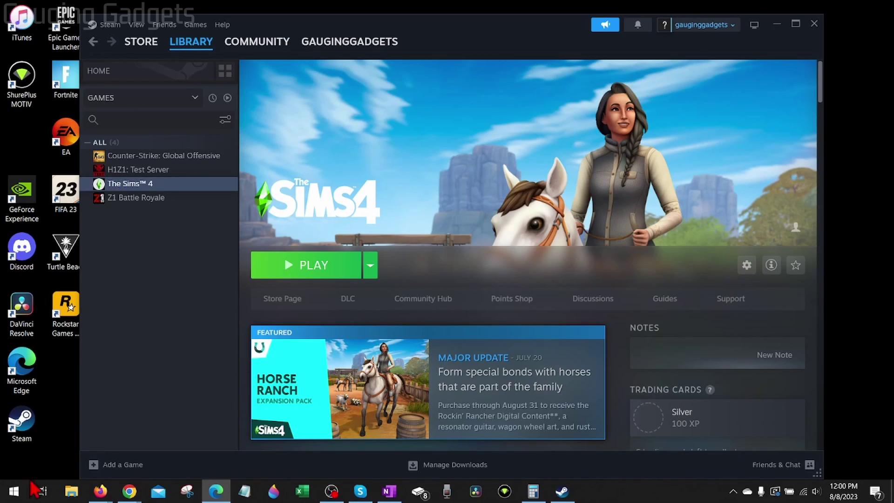
Find 'steam' in Windows Apps and Features, uninstall it, and close the finished uninstaller
right_click(17, 492)
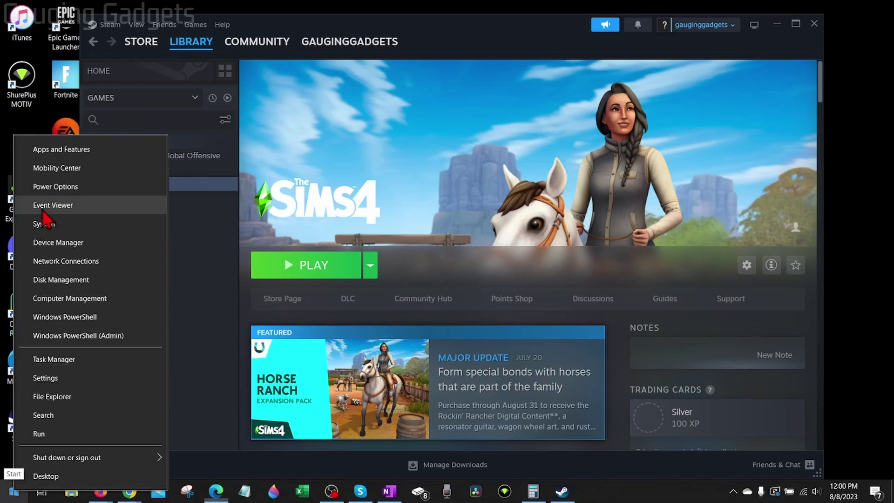
click(88, 150)
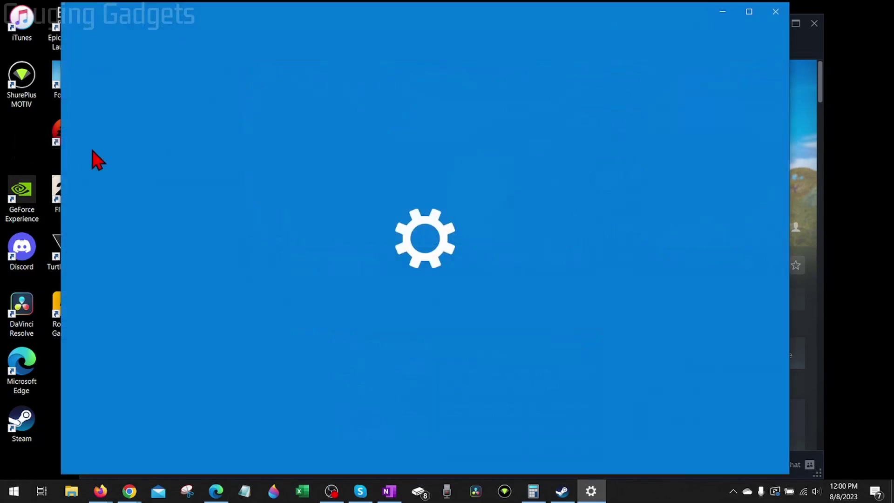
click(309, 196)
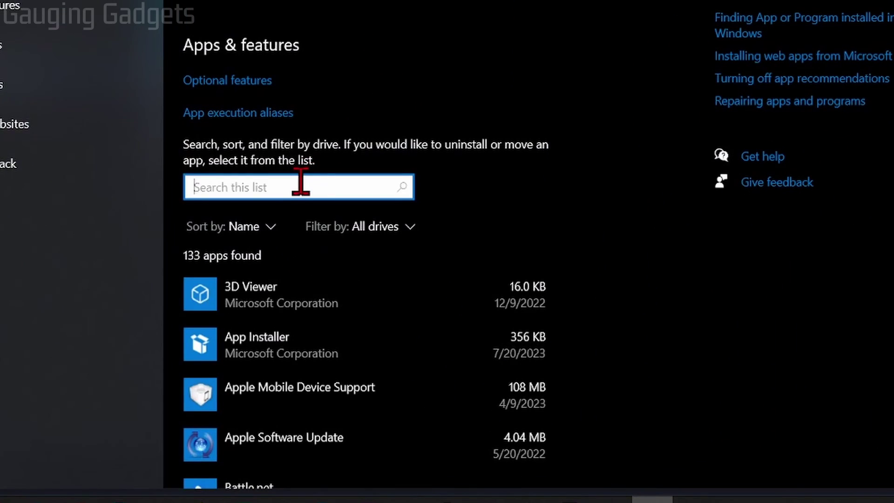
text(steam)
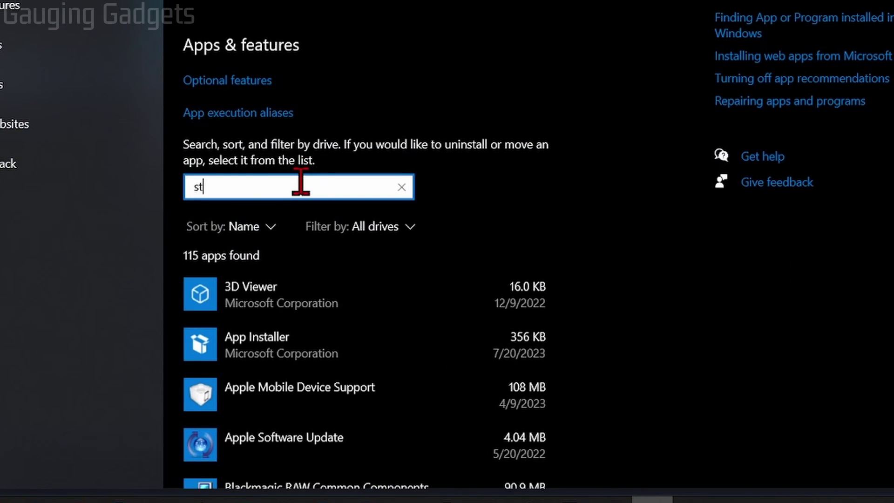
click(266, 307)
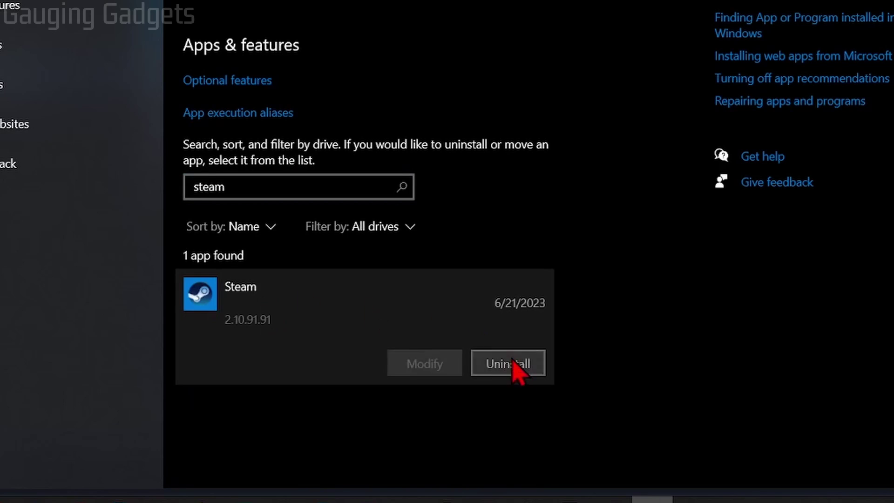
click(512, 368)
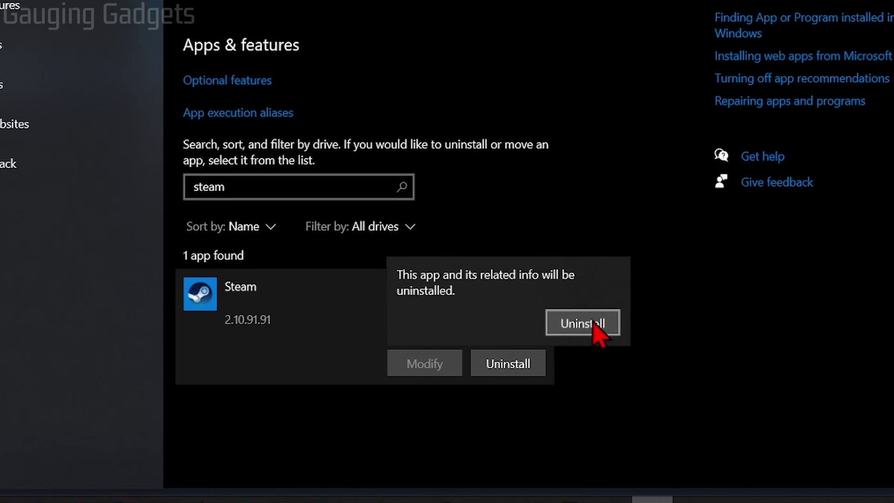
click(591, 324)
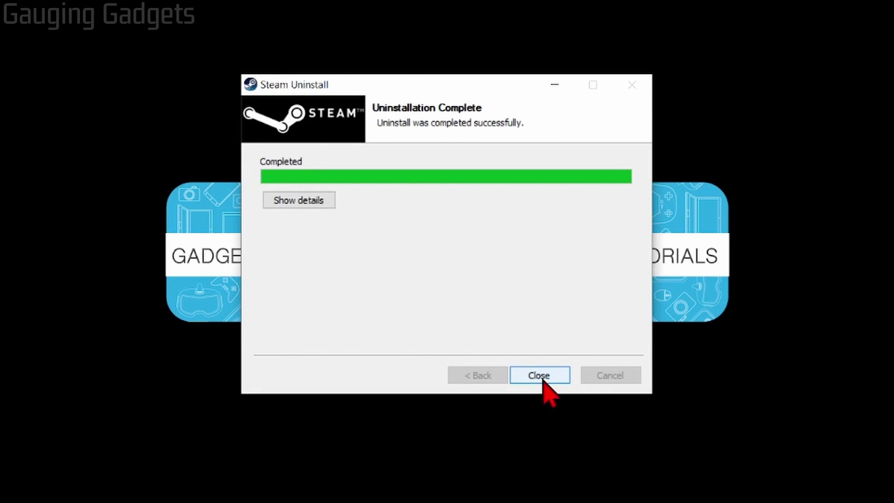
click(543, 377)
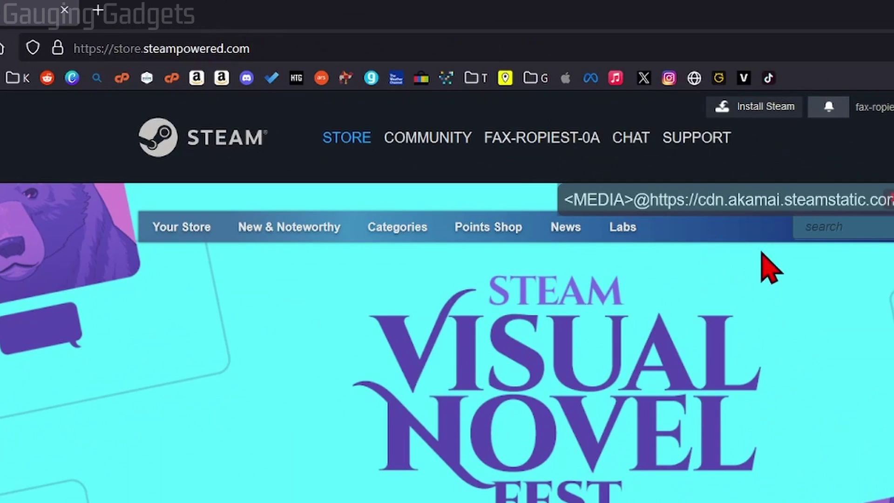
Download SteamSetup from the Steam store's Install Steam button into the Downloads folder
click(758, 110)
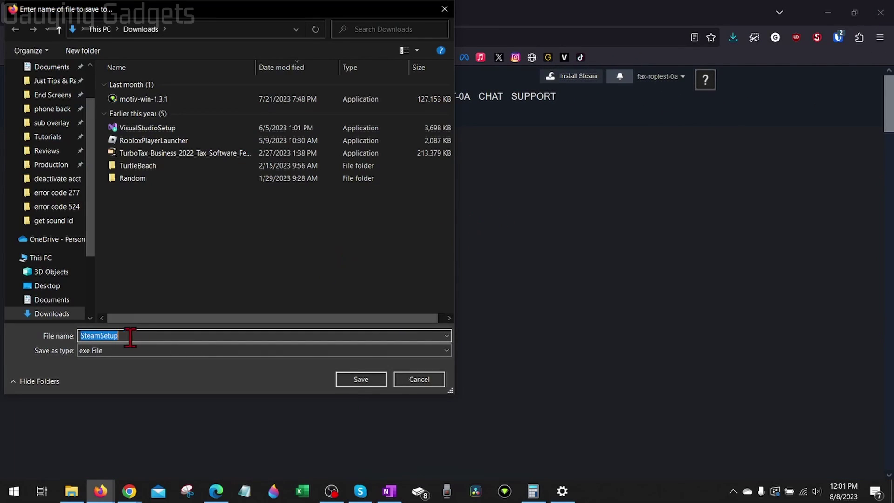
click(361, 379)
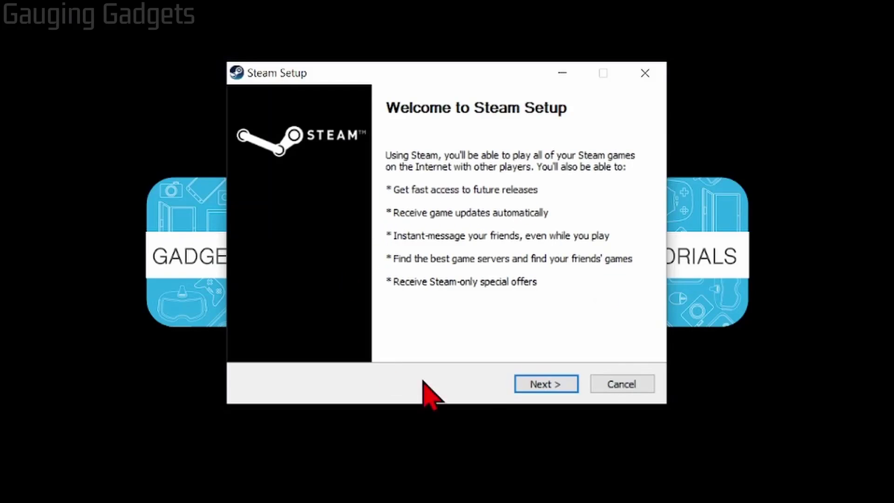
Run Steam Setup past the Welcome page, keeping English as the installation language
click(545, 389)
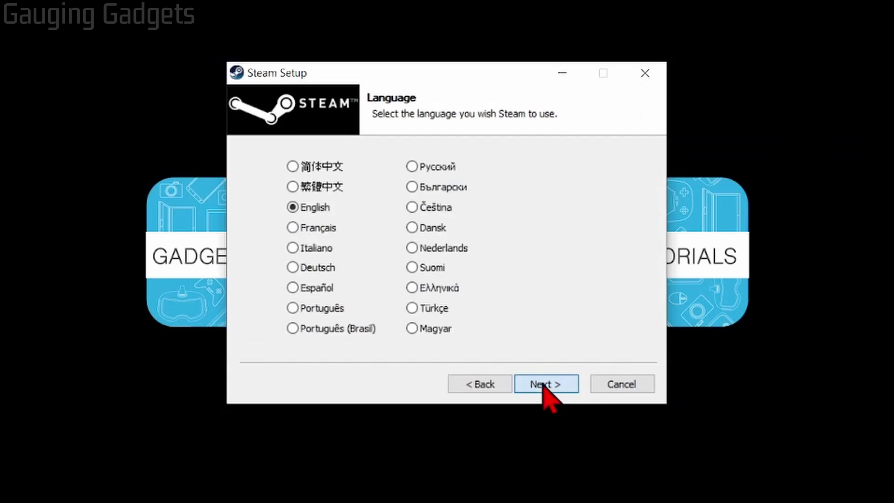
click(545, 385)
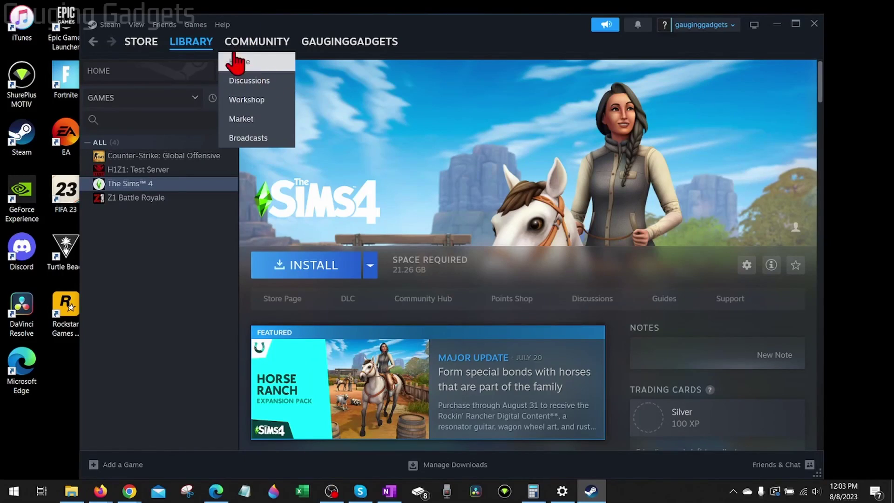